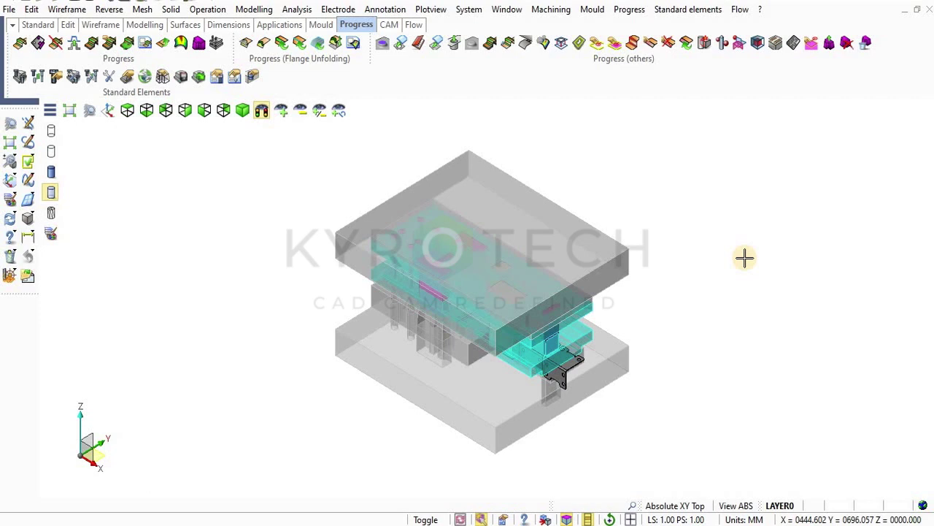
# - Orbit and zoom around the die assembly, then open the Standard elements menu
pyautogui.scroll(-2, 643, 296)
pyautogui.moveTo(605, 237)
pyautogui.mouseDown(button='middle')
pyautogui.moveTo(615, 341)
pyautogui.moveTo(624, 309)
pyautogui.moveTo(659, 298)
pyautogui.mouseUp(button='middle')
pyautogui.scroll(3, 620, 321)
pyautogui.scroll(-1, 701, 262)
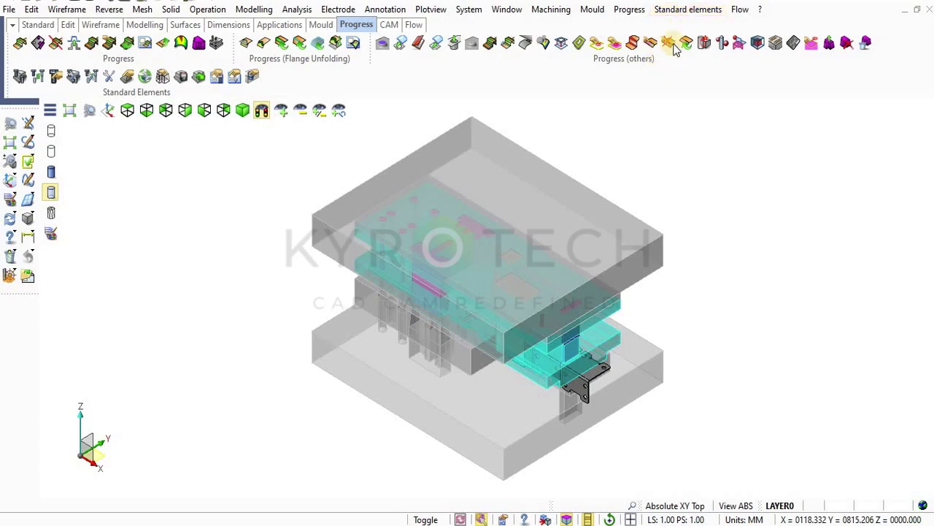
pyautogui.click(686, 10)
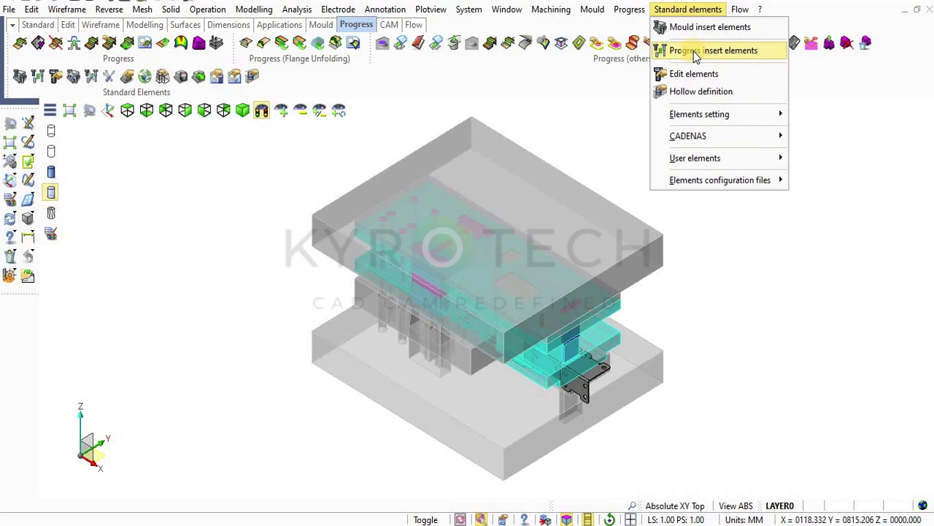
# - Open the Progress insert elements library and browse the supplier and element-type listings
pyautogui.click(693, 51)
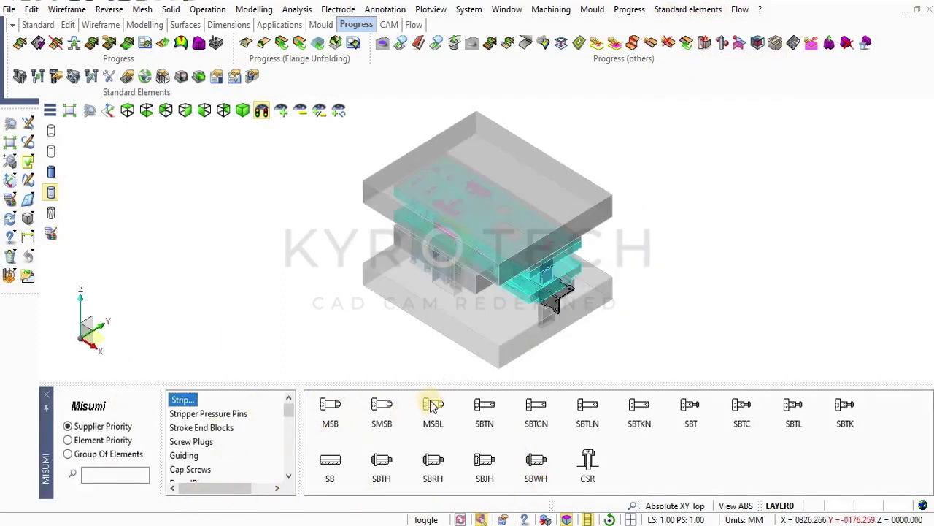
pyautogui.click(93, 407)
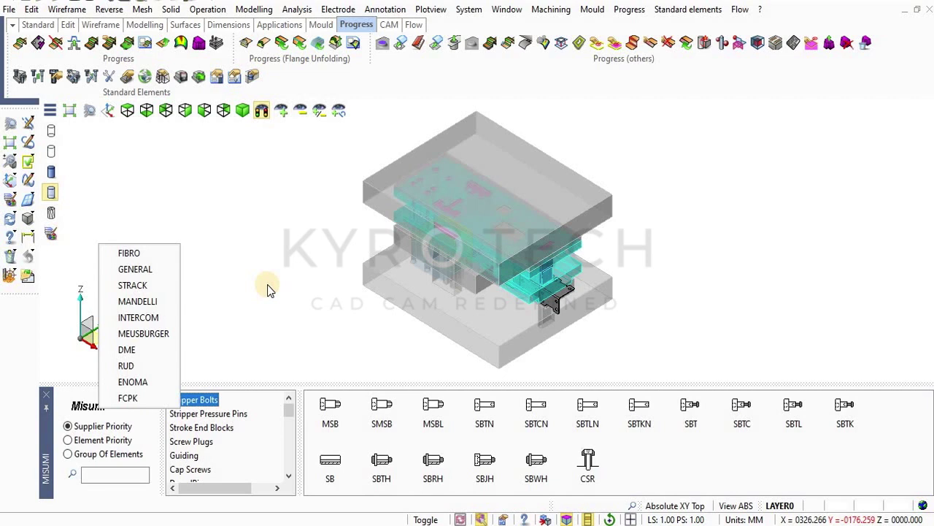
pyautogui.click(135, 443)
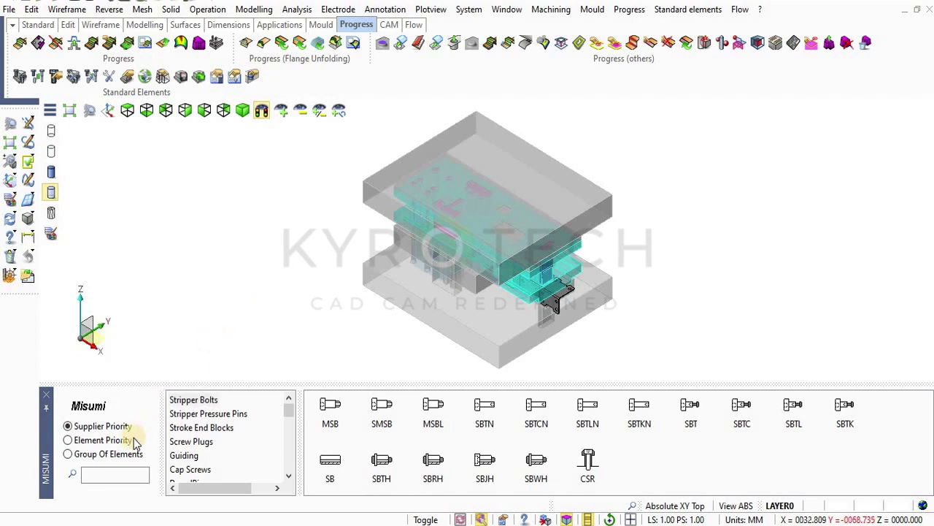
pyautogui.click(128, 441)
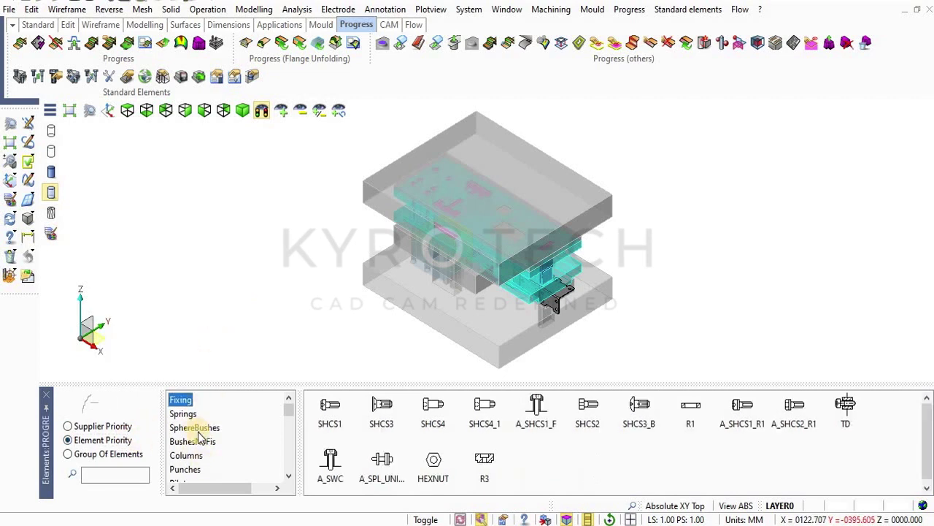
# - Try the guiding-sets listing, then return to Misumi Supplier Priority and start a code search
pyautogui.scroll(-1, 198, 436)
pyautogui.scroll(-1, 197, 435)
pyautogui.scroll(-1, 198, 434)
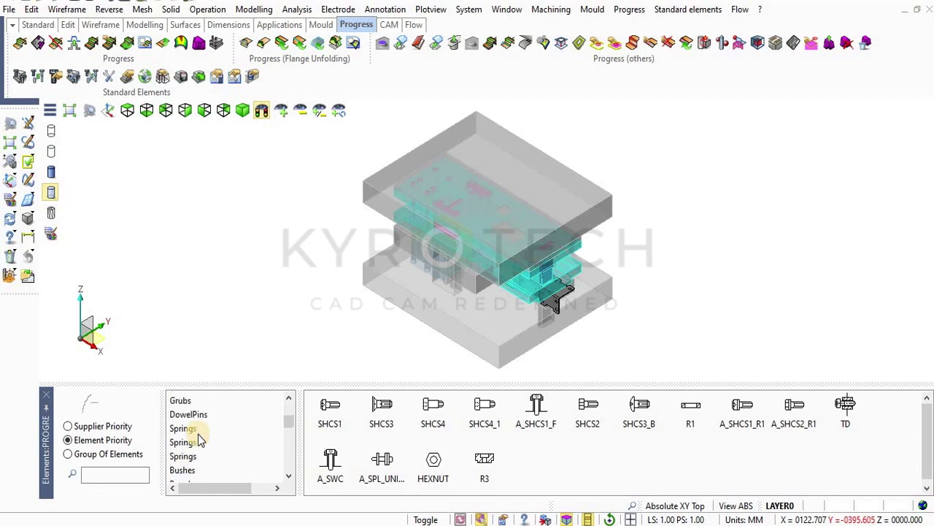
pyautogui.click(109, 440)
pyautogui.click(120, 455)
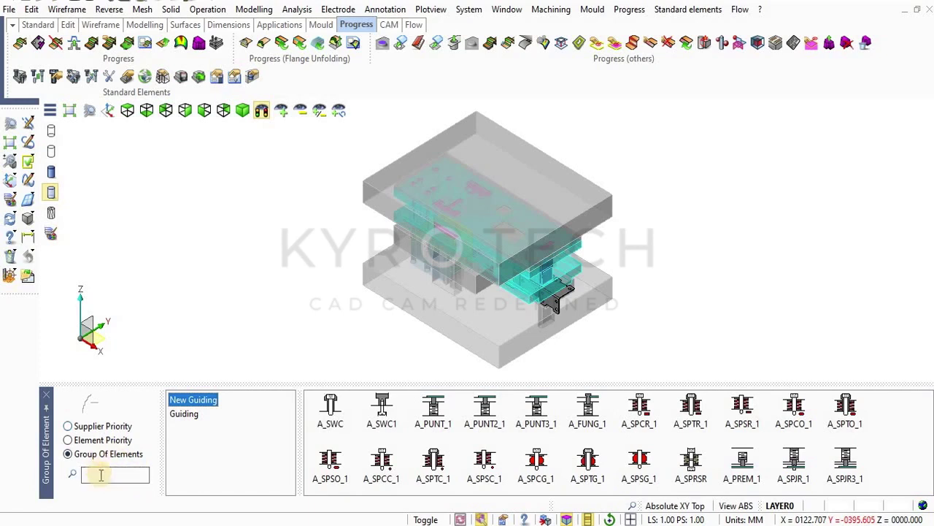
pyautogui.click(122, 430)
pyautogui.click(118, 474)
pyautogui.write('myp')
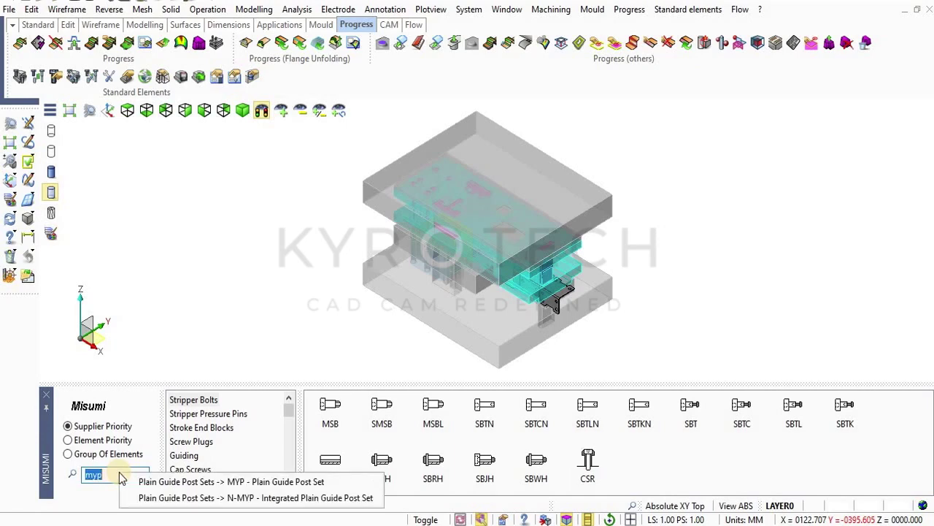
# - Insert the Misumi MYP guide post set (Ø20, length 160) from bottom to top plate, offset -40
pyautogui.click(134, 481)
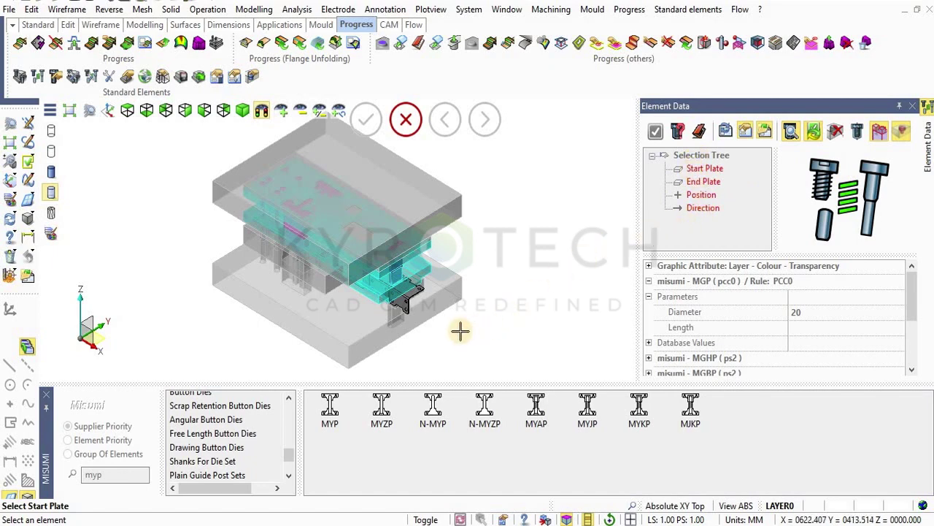
pyautogui.scroll(-1, 448, 349)
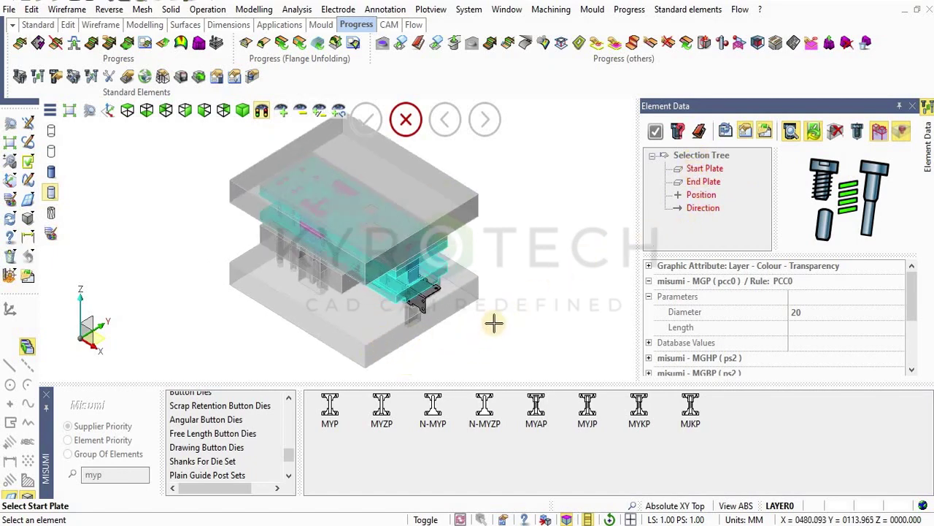
pyautogui.scroll(2, 358, 335)
pyautogui.click(358, 335)
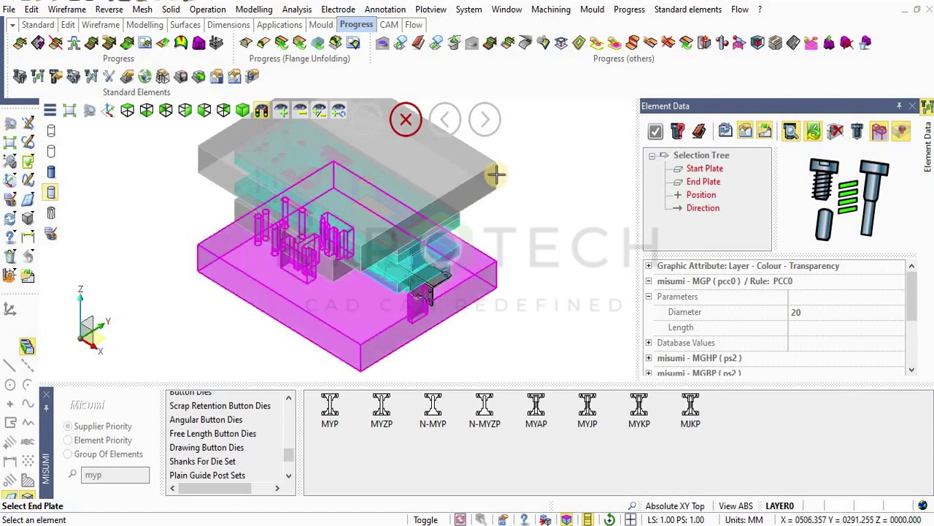
pyautogui.click(499, 216)
pyautogui.write('-40,3')
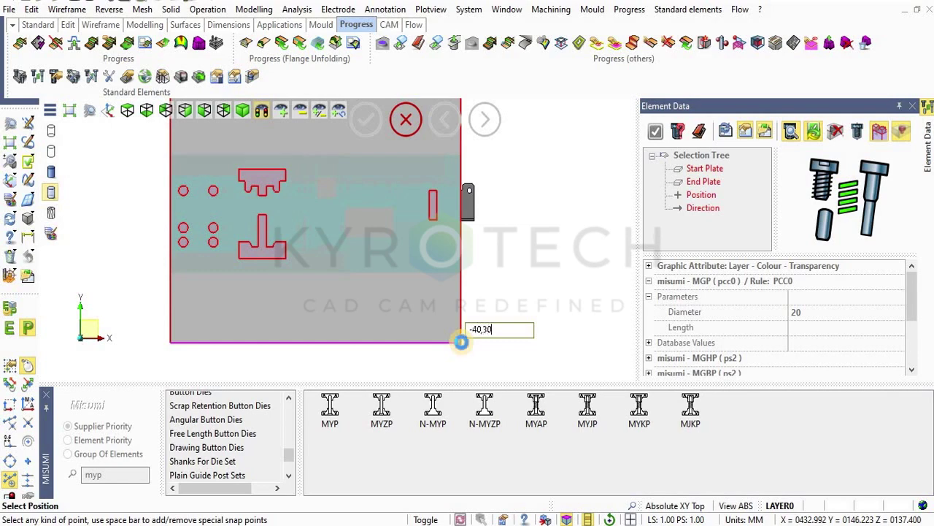
pyautogui.click(461, 342)
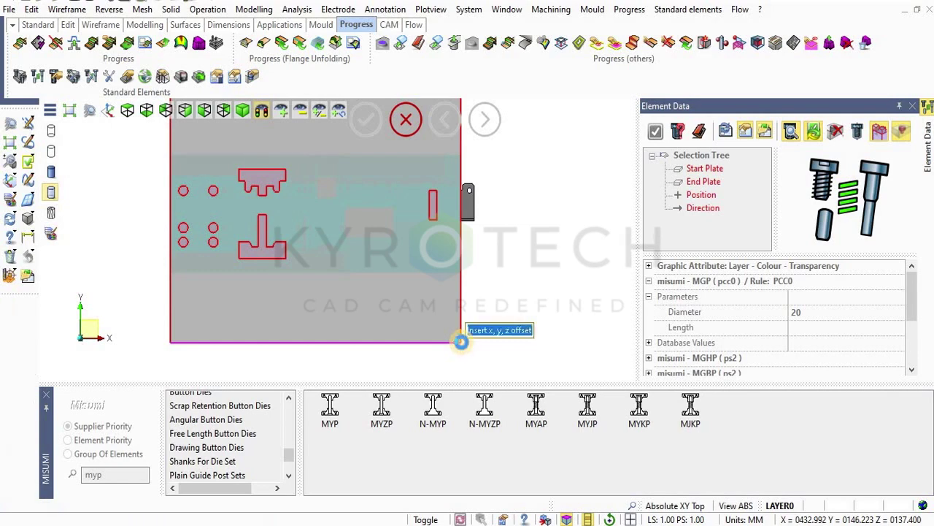
# - Mirror the inserted guide post set to create a second corner copy
pyautogui.moveTo(407, 280); pyautogui.dragTo(483, 275, button='middle')
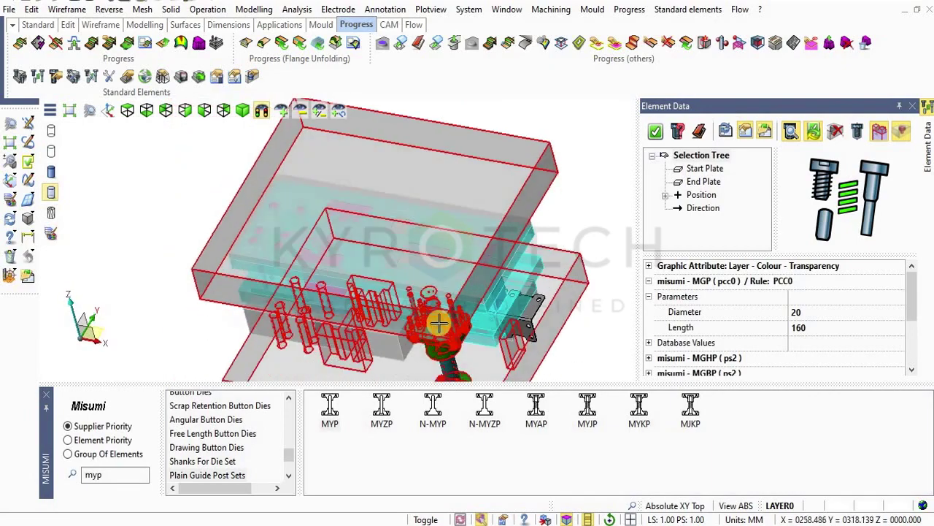
pyautogui.press('Escape')
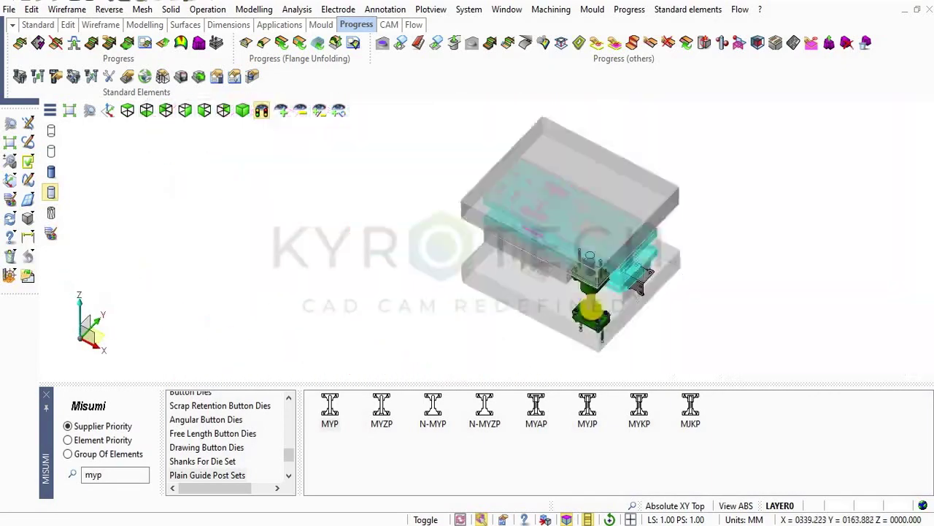
pyautogui.click(635, 298)
pyautogui.click(679, 44)
pyautogui.rightClick(349, 213)
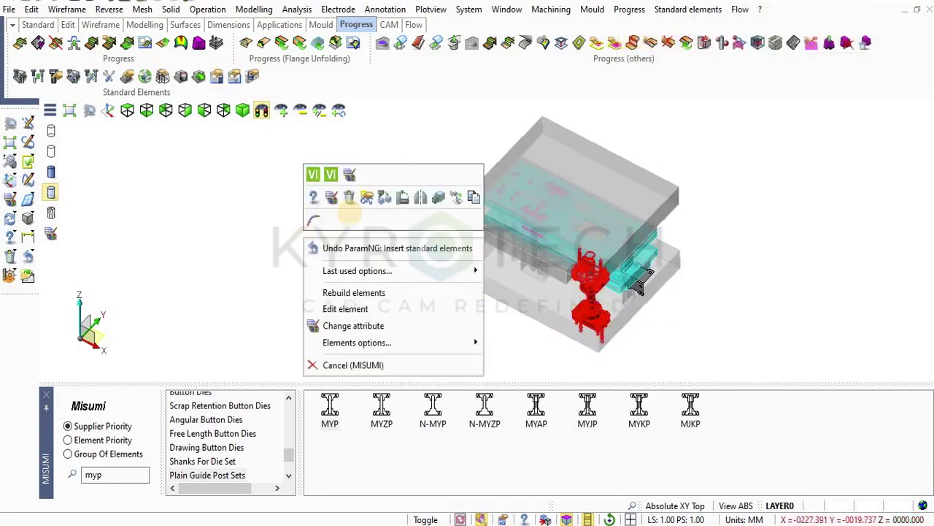
pyautogui.click(578, 248)
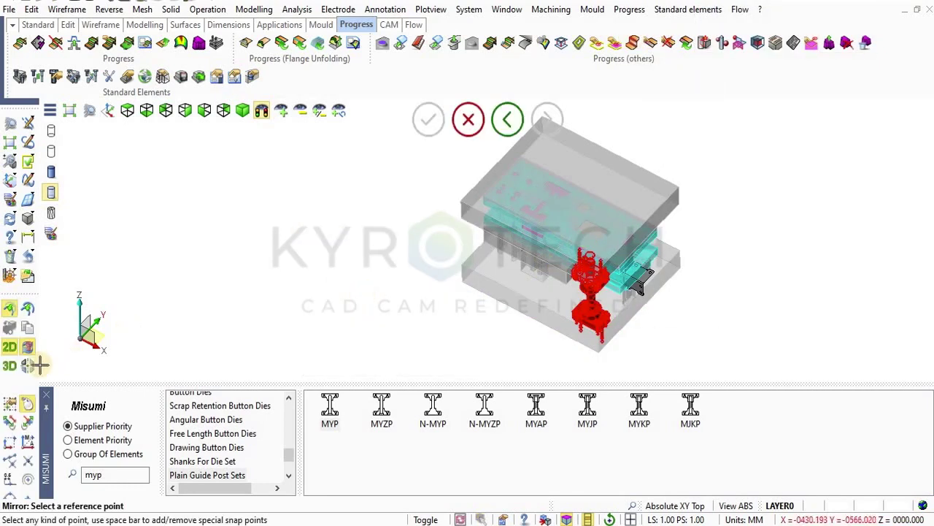
pyautogui.press('Return')
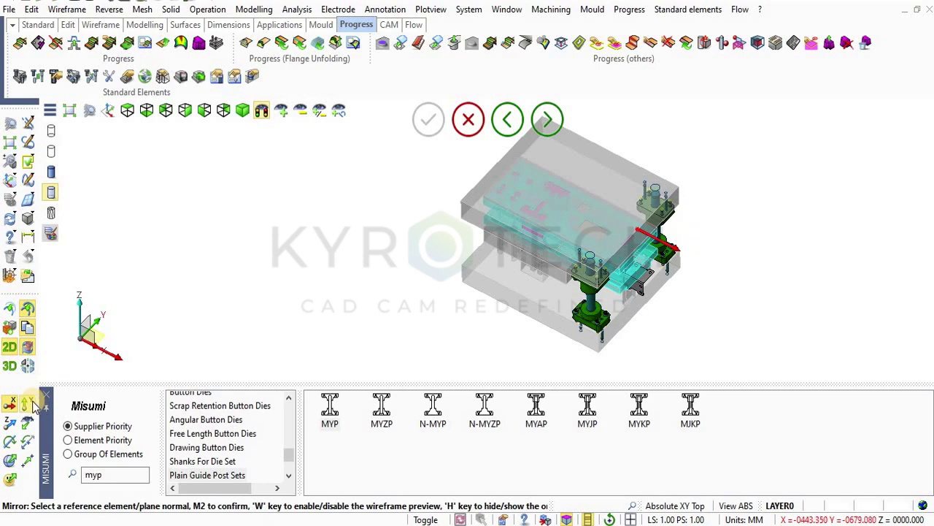
pyautogui.middleClick(431, 283)
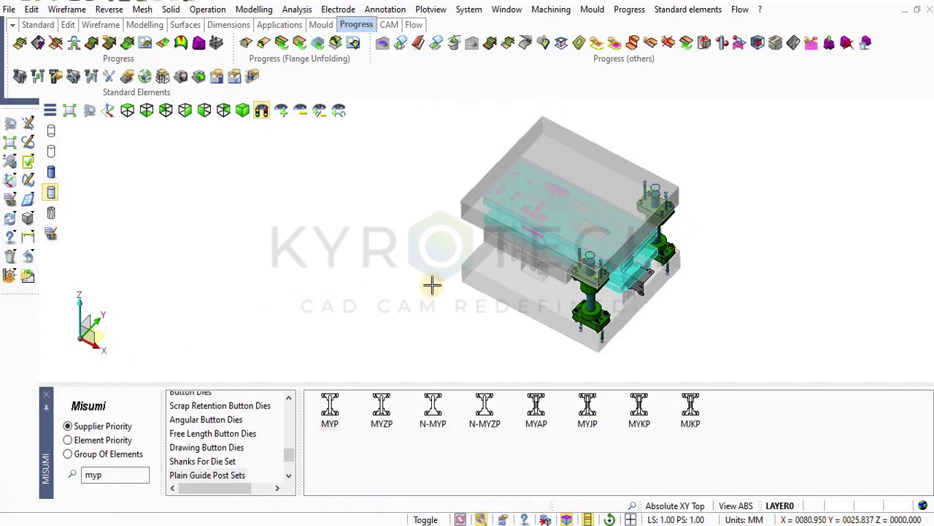
# - In top view, mirror both right-side post sets across the vertical centre line to the left corners
pyautogui.press('t')
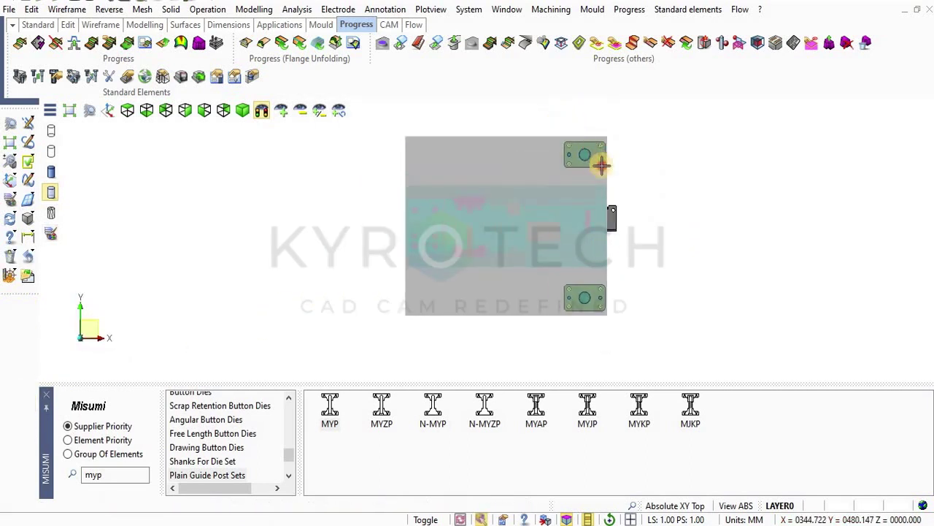
pyautogui.click(625, 315)
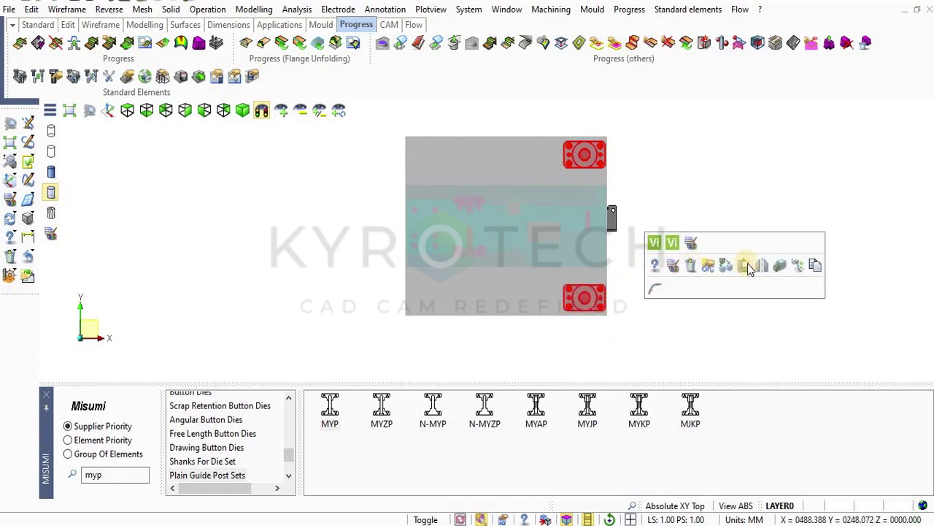
pyautogui.middleClick(526, 261)
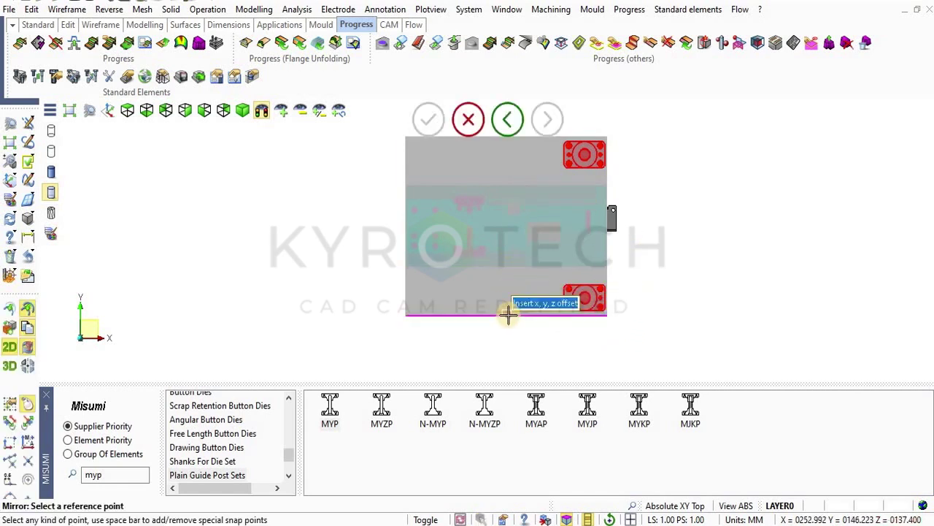
pyautogui.click(545, 347)
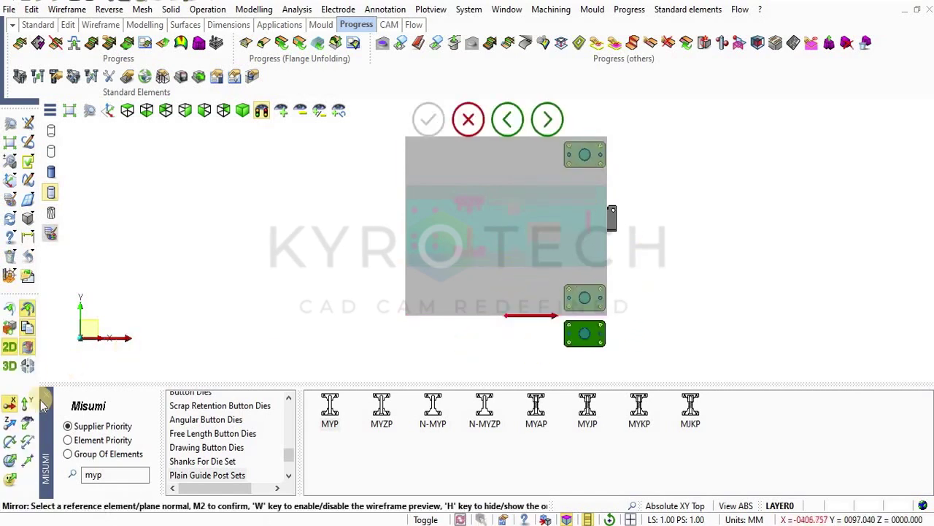
pyautogui.click(465, 304)
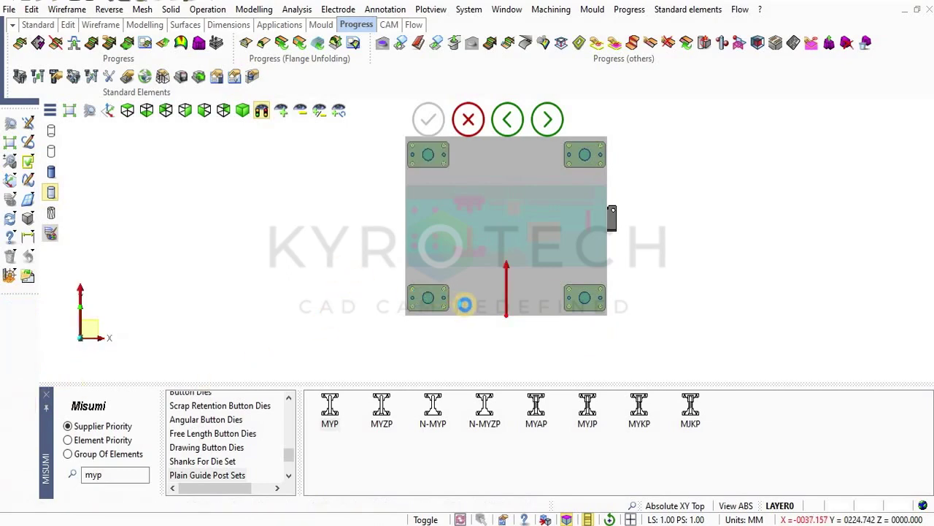
pyautogui.middleClick(465, 304)
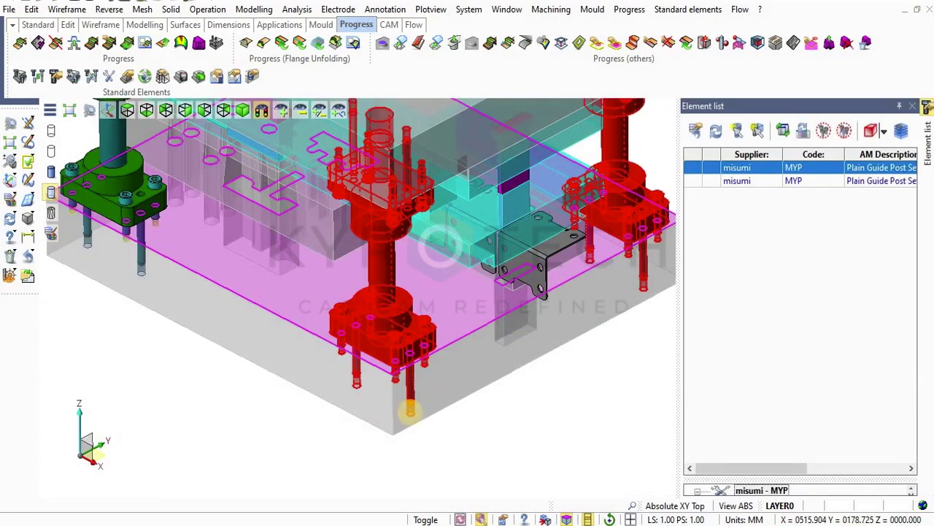
# - Fit the whole die in view and select the front guide post set
pyautogui.scroll(3, 429, 415)
pyautogui.scroll(-2, 419, 361)
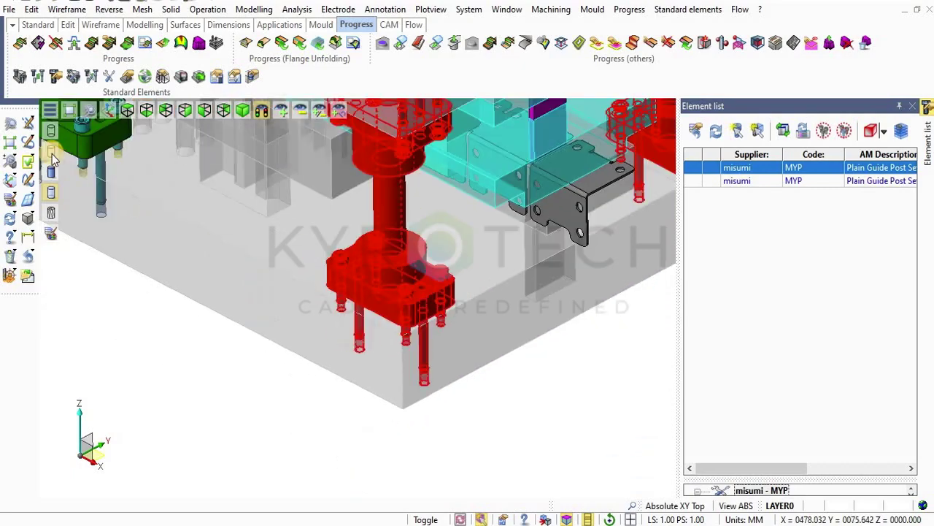
pyautogui.click(54, 206)
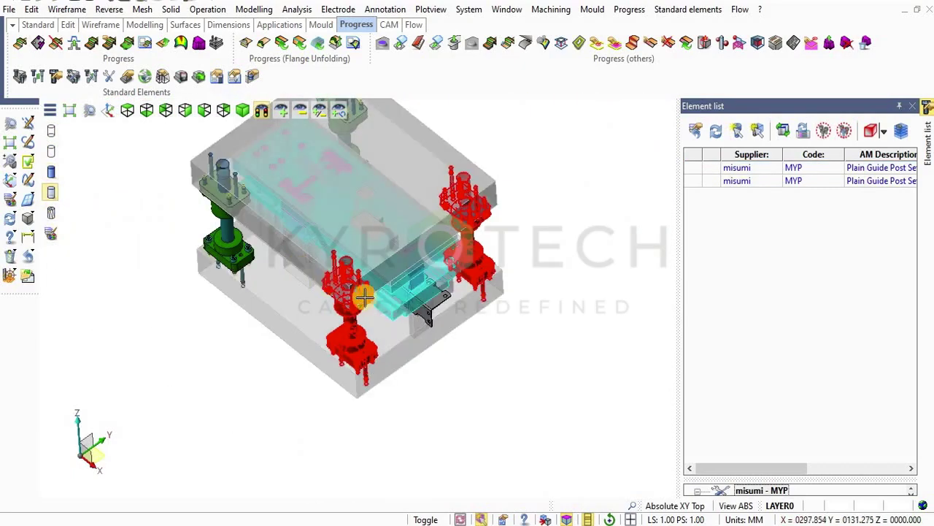
pyautogui.moveTo(249, 304); pyautogui.dragTo(511, 50, button='middle')
pyautogui.click(511, 49)
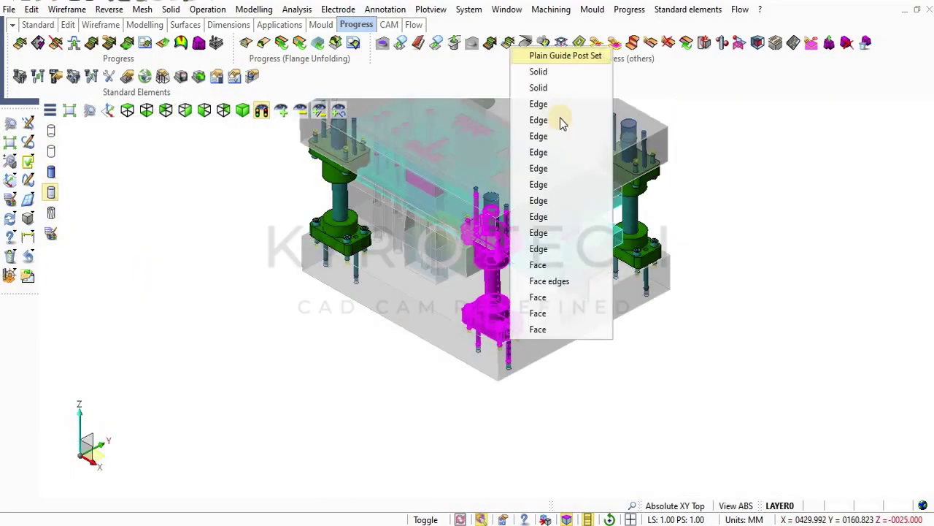
pyautogui.click(759, 156)
# - Translate the front guide post set 10 mm along X, with Y and Z at 0
pyautogui.rightClick(774, 164)
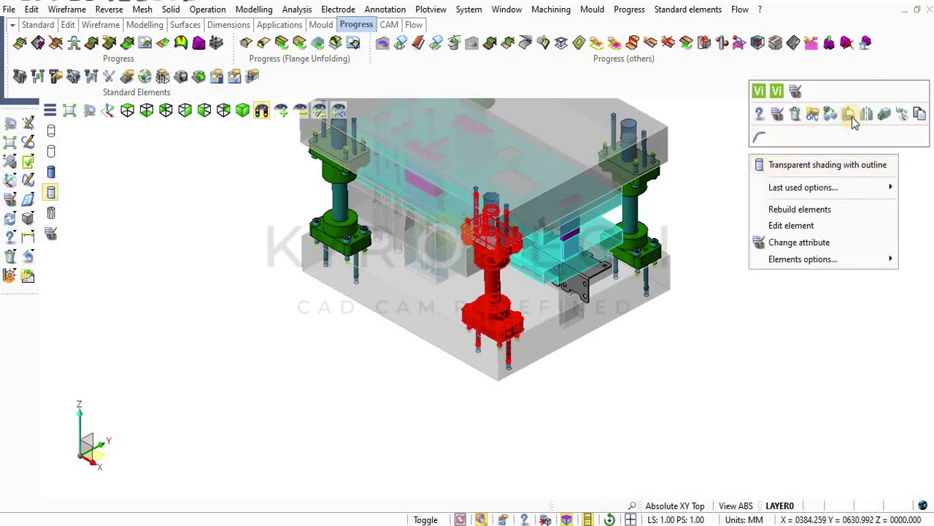
pyautogui.click(825, 122)
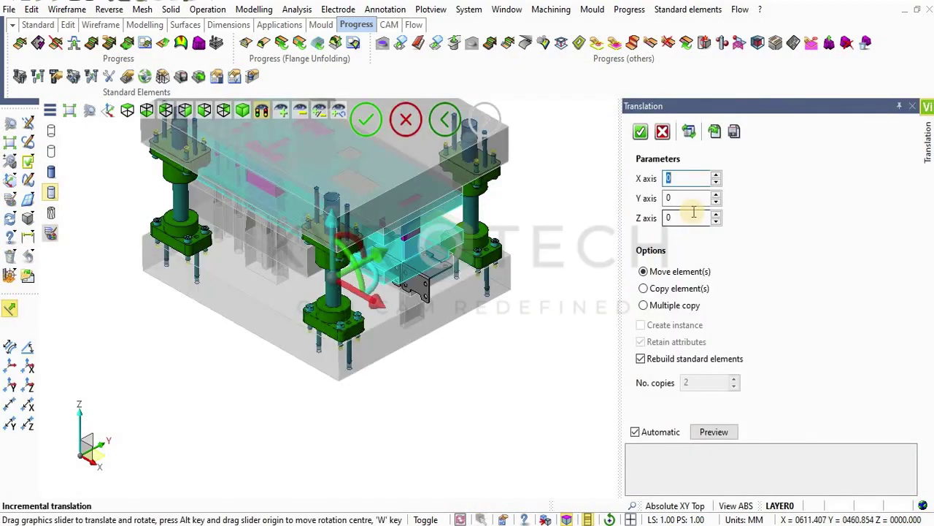
pyautogui.write('10')
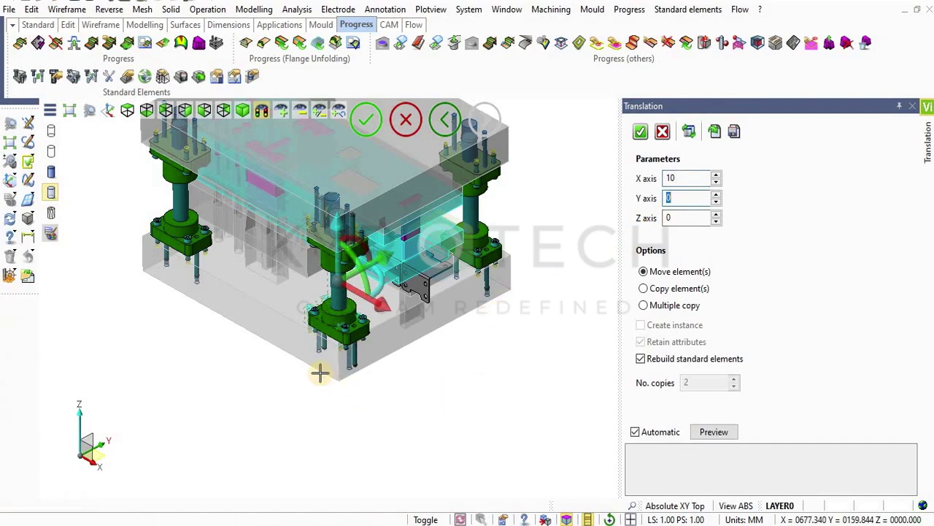
pyautogui.press('Return')
# - Orbit and zoom around the die to inspect the shifted guide posts from below
pyautogui.scroll(5, 477, 323)
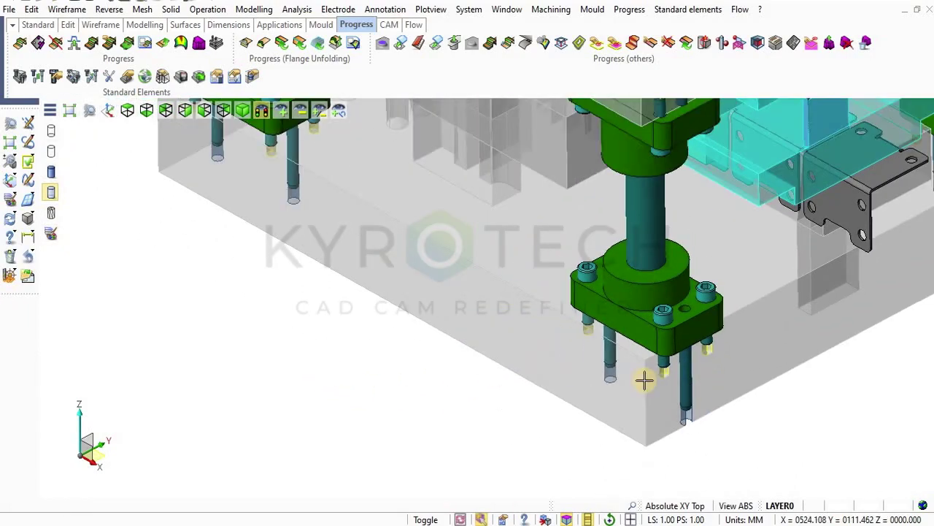
pyautogui.scroll(3, 643, 379)
pyautogui.moveTo(644, 379); pyautogui.dragTo(592, 386, button='middle')
pyautogui.scroll(3, 592, 385)
pyautogui.moveTo(625, 348)
pyautogui.mouseDown(button='middle')
pyautogui.moveTo(647, 391)
pyautogui.moveTo(667, 334)
pyautogui.moveTo(661, 340)
pyautogui.moveTo(651, 261)
pyautogui.mouseUp(button='middle')
pyautogui.scroll(-3, 652, 359)
pyautogui.scroll(3, 642, 355)
pyautogui.scroll(-5, 660, 340)
pyautogui.scroll(2, 661, 340)
pyautogui.scroll(-2, 655, 261)
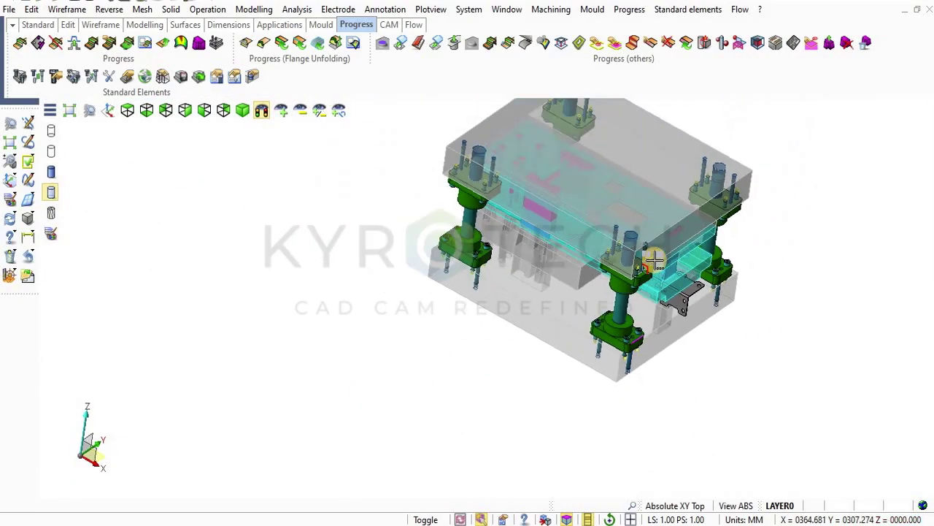
pyautogui.scroll(3, 655, 261)
pyautogui.scroll(-3, 621, 297)
pyautogui.moveTo(615, 285); pyautogui.dragTo(682, 329, button='middle')
pyautogui.scroll(-2, 639, 295)
pyautogui.scroll(2, 671, 314)
pyautogui.scroll(2, 668, 299)
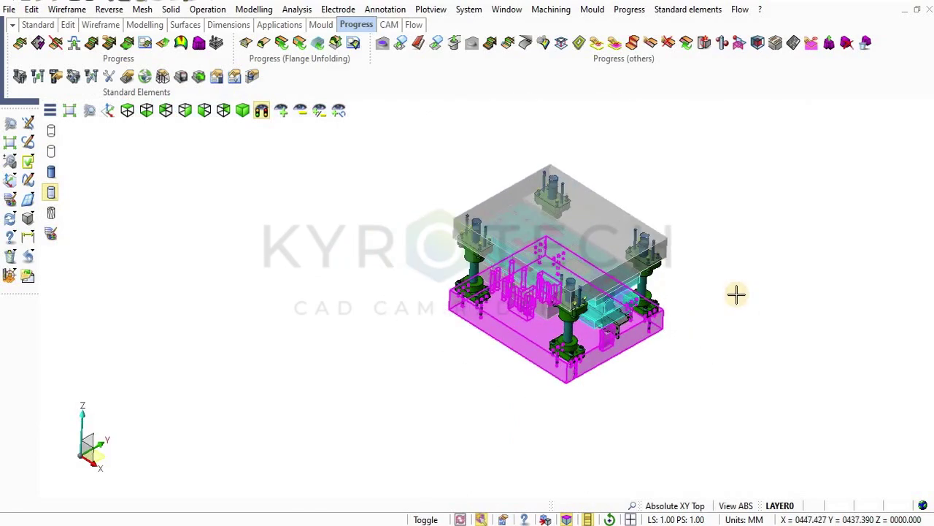
pyautogui.click(847, 343)
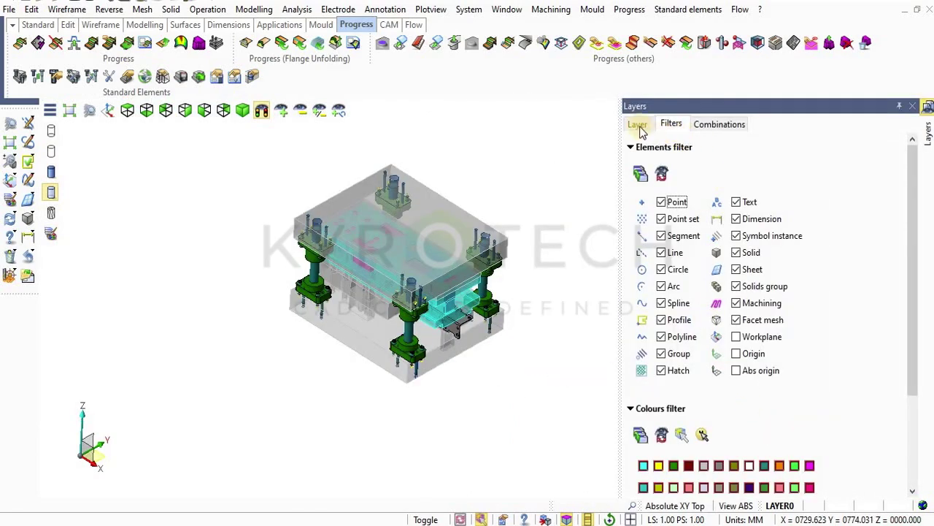
# - Make Lower Assy the current group in the Layers panel
pyautogui.click(641, 126)
pyautogui.doubleClick(728, 451)
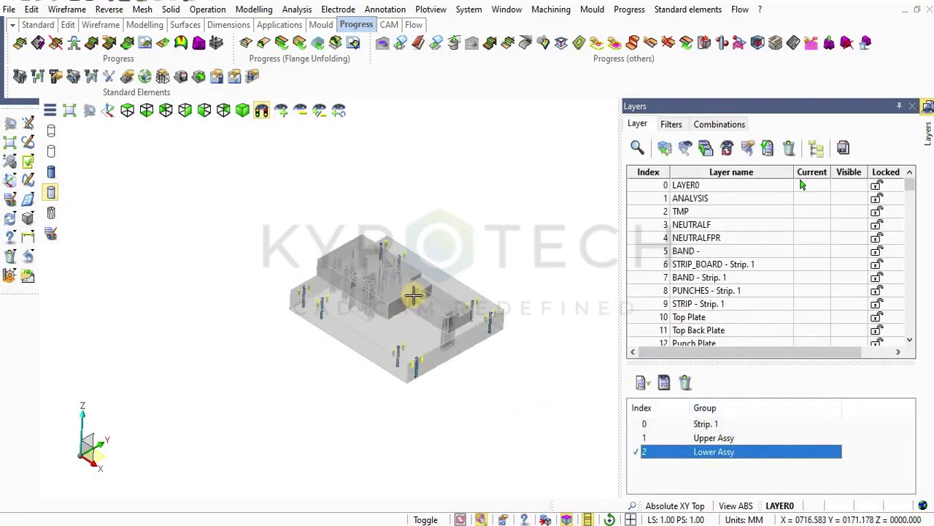
pyautogui.scroll(5, 413, 294)
pyautogui.scroll(-4, 413, 294)
# - Open the Misumi library's Cap Screws category and choose the CB cap head screw
pyautogui.click(679, 10)
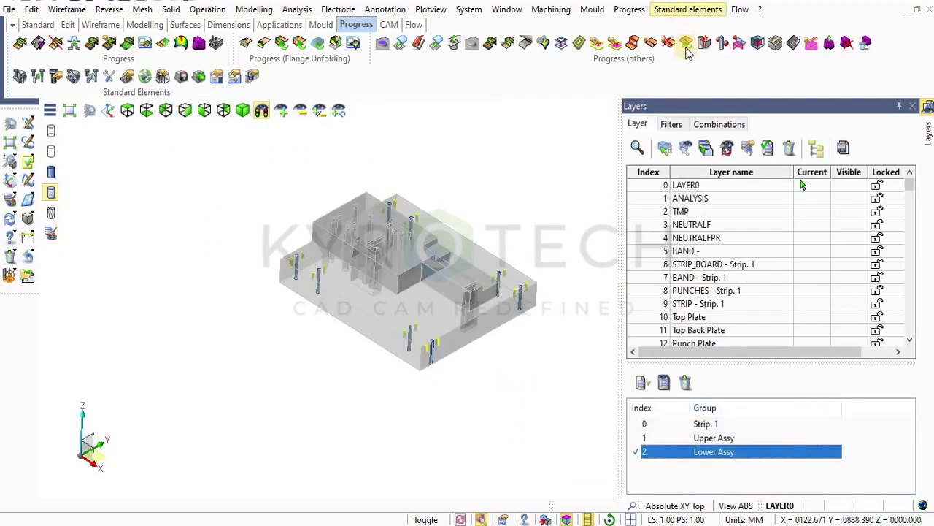
pyautogui.click(689, 48)
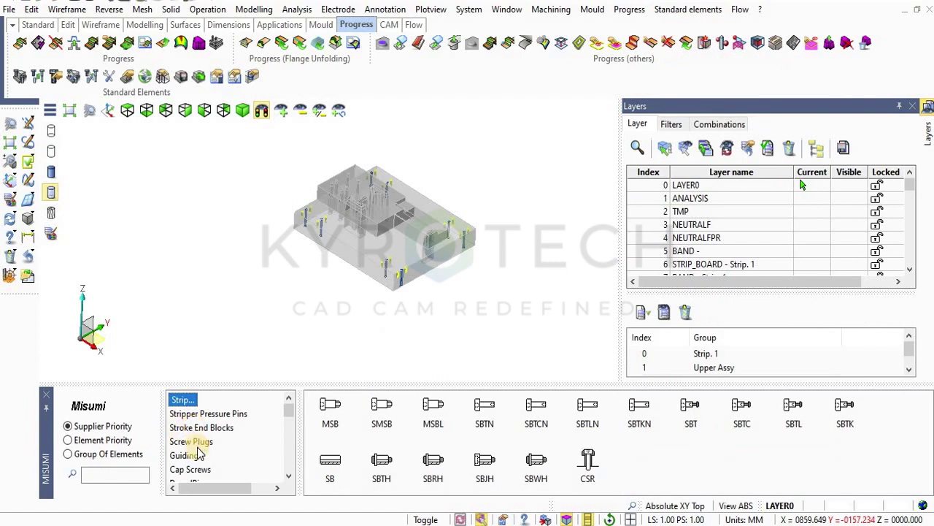
pyautogui.click(192, 470)
pyautogui.click(330, 409)
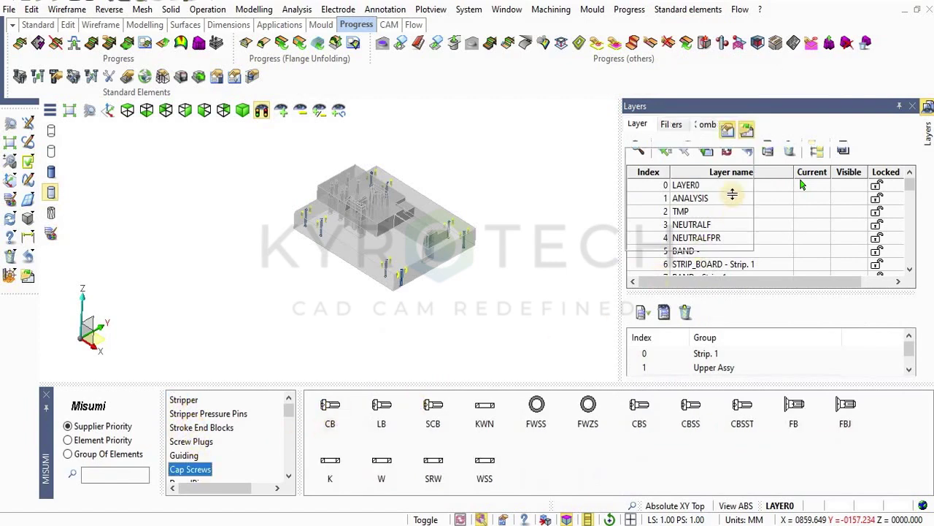
# - Set the cap screws' start and end plates and pick their origin on the plate
pyautogui.scroll(5, 321, 259)
pyautogui.scroll(-4, 177, 194)
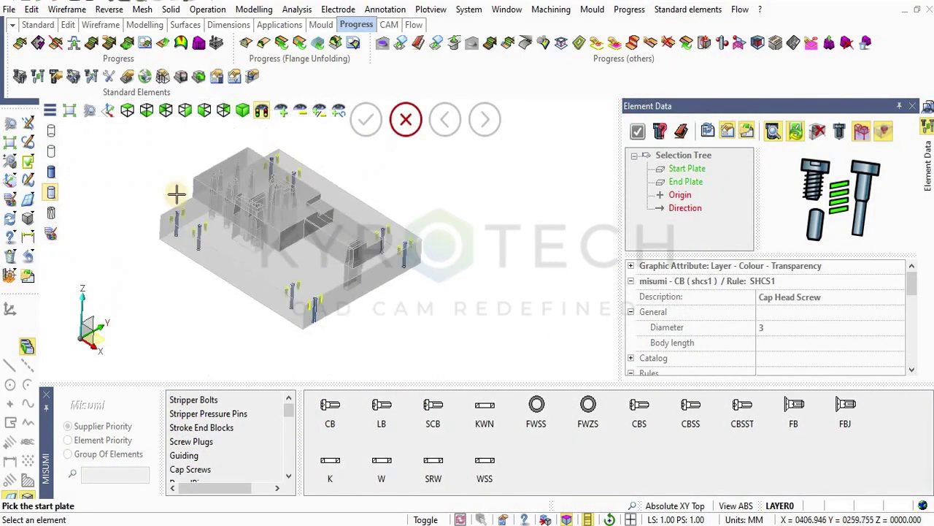
pyautogui.scroll(5, 95, 189)
pyautogui.click(87, 188)
pyautogui.scroll(-5, 219, 202)
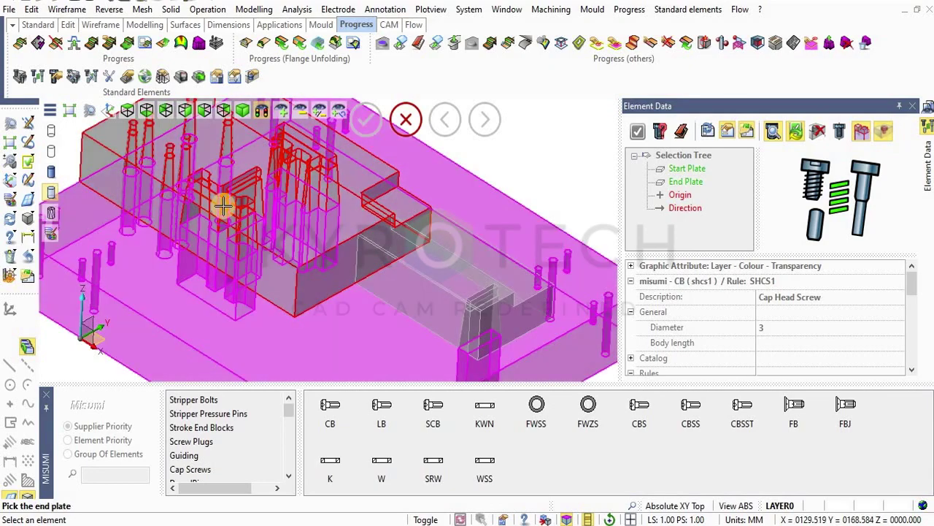
pyautogui.click(219, 202)
pyautogui.scroll(3, 397, 160)
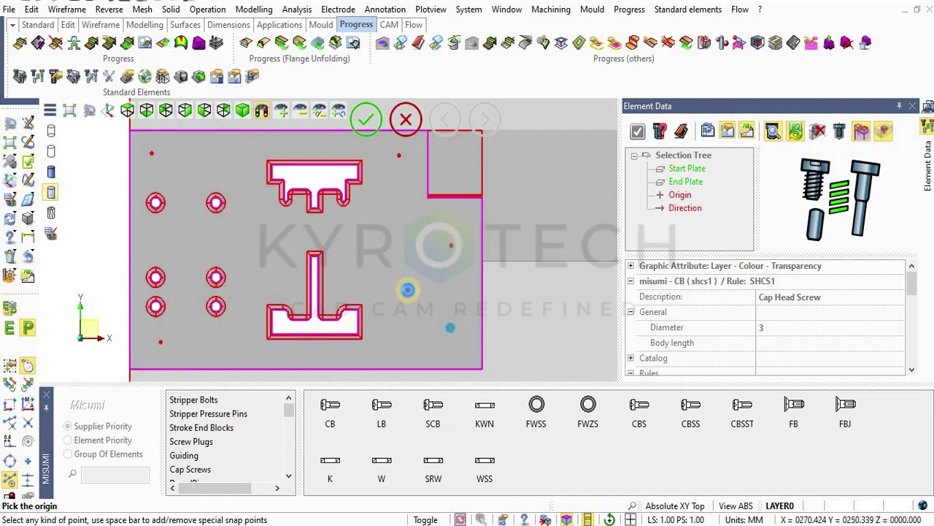
pyautogui.click(396, 323)
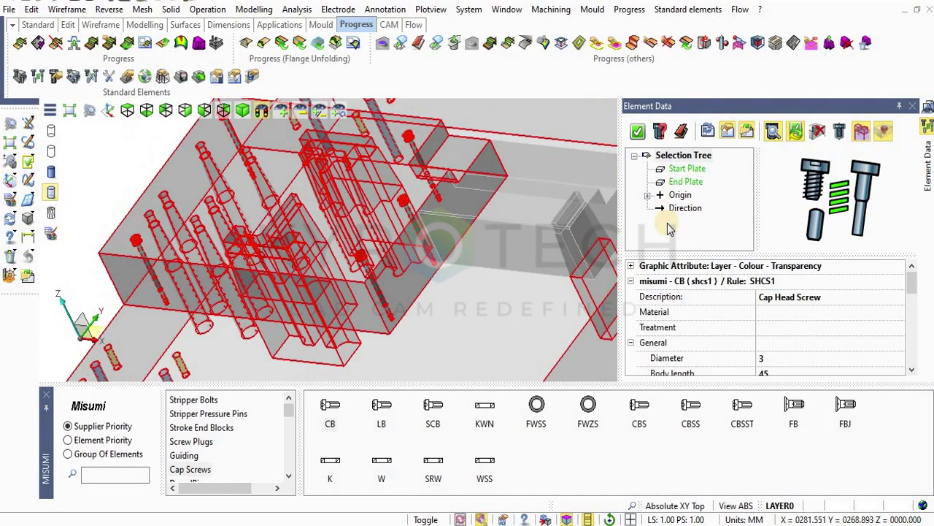
# - Set the screw diameter to 10 and accept the screws
pyautogui.click(783, 359)
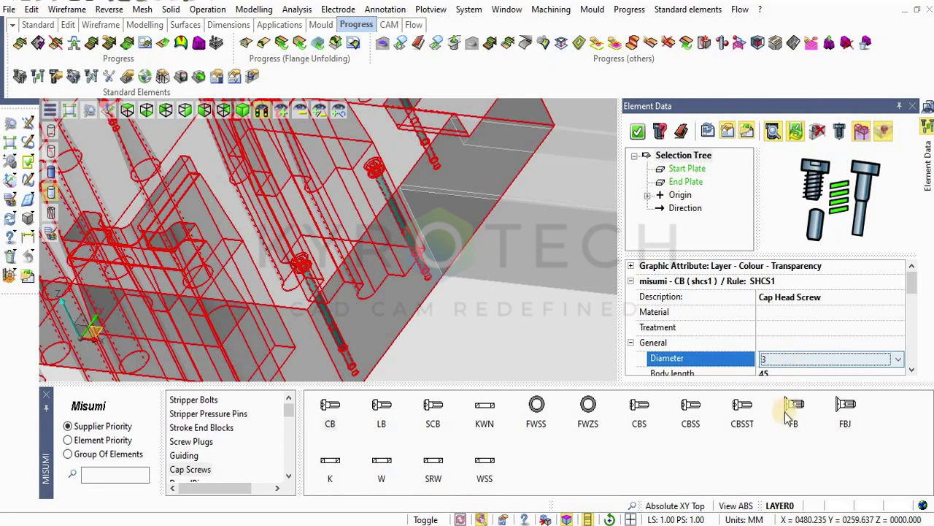
pyautogui.click(767, 423)
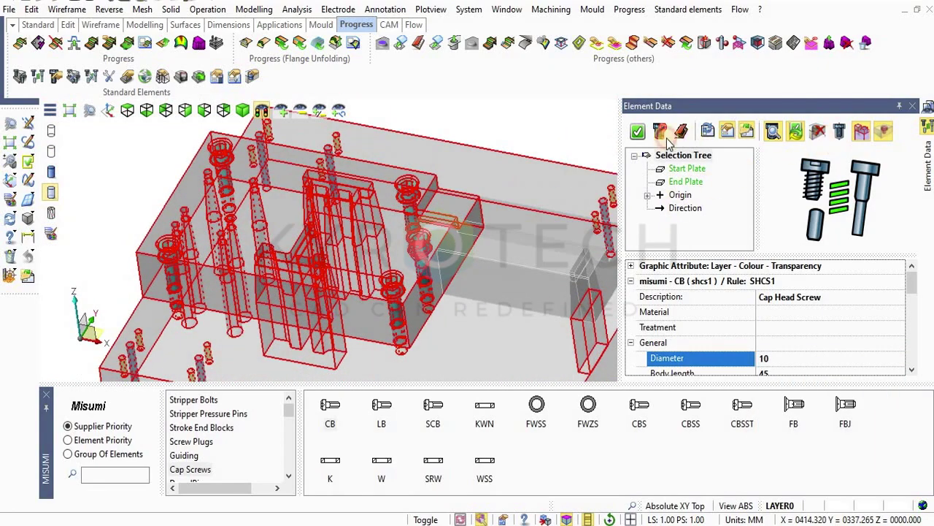
pyautogui.click(422, 303)
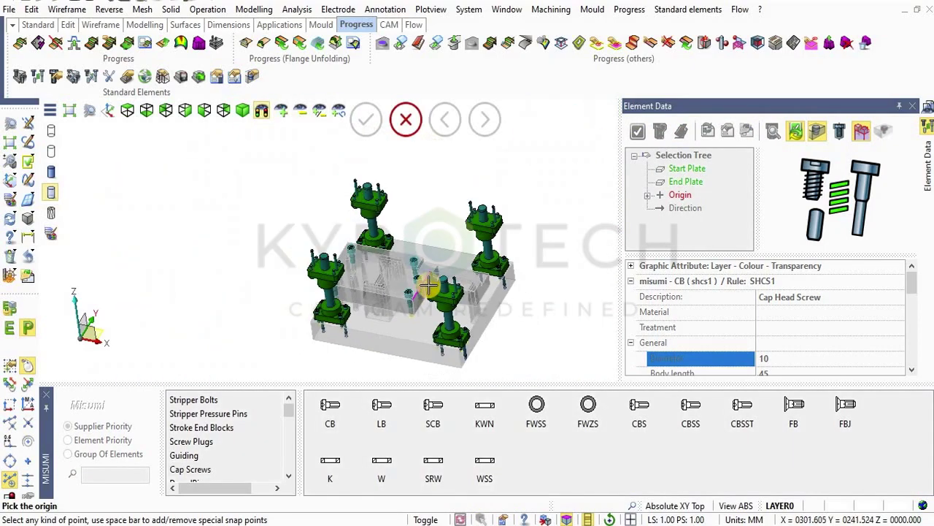
# - Inspect the placed screws from another angle, then cancel further screw placement
pyautogui.scroll(5, 429, 287)
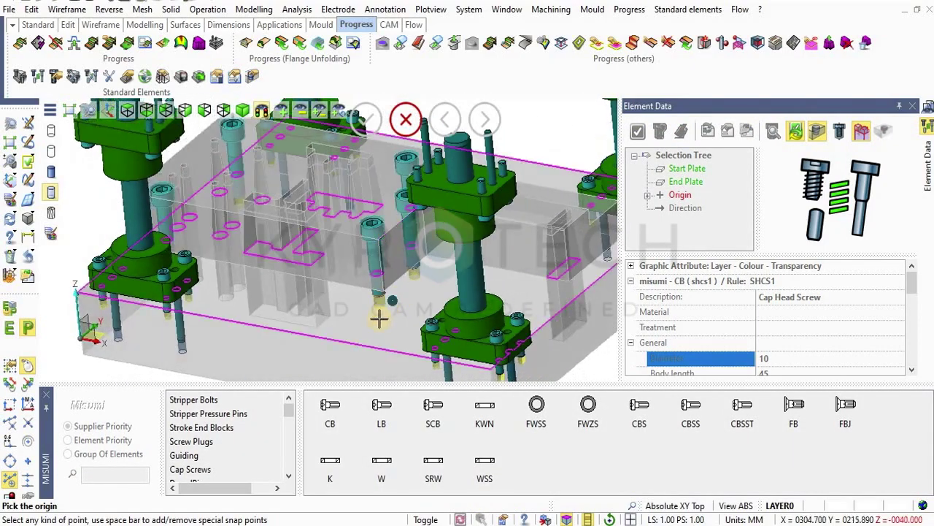
pyautogui.scroll(3, 394, 307)
pyautogui.scroll(-2, 417, 285)
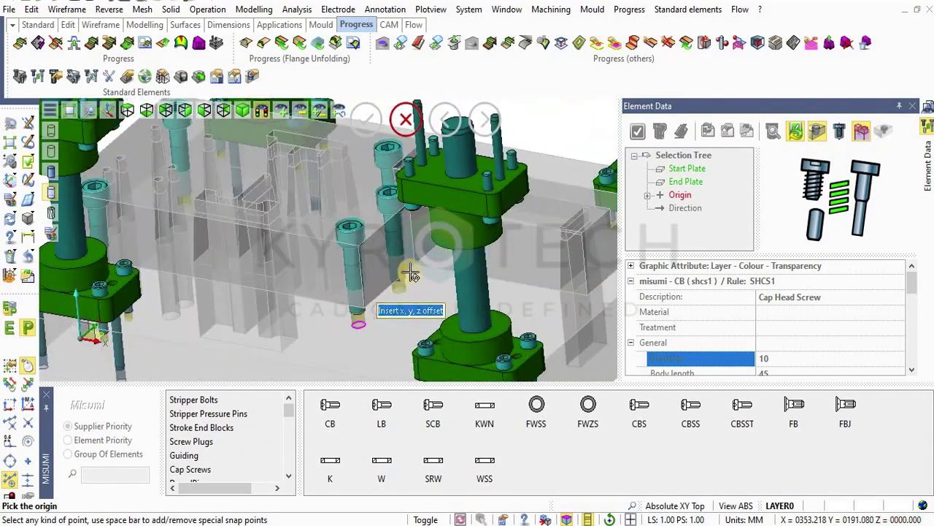
pyautogui.scroll(-2, 410, 274)
pyautogui.scroll(-2, 414, 270)
pyautogui.scroll(-1, 418, 268)
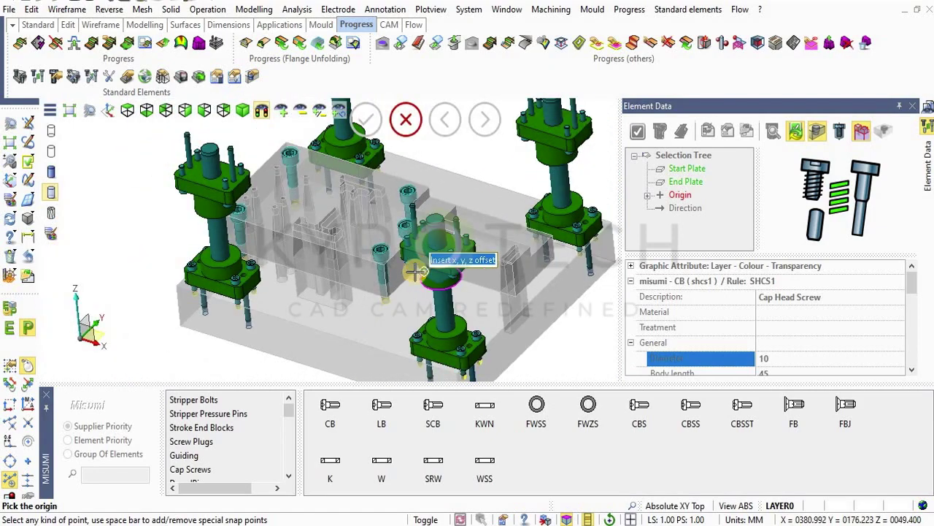
pyautogui.press('space')
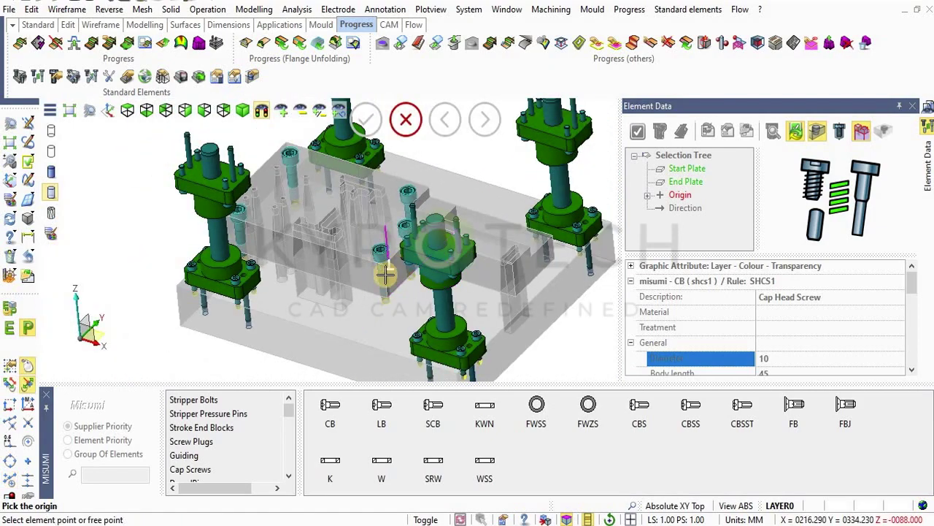
pyautogui.moveTo(385, 274); pyautogui.dragTo(234, 211, button='middle')
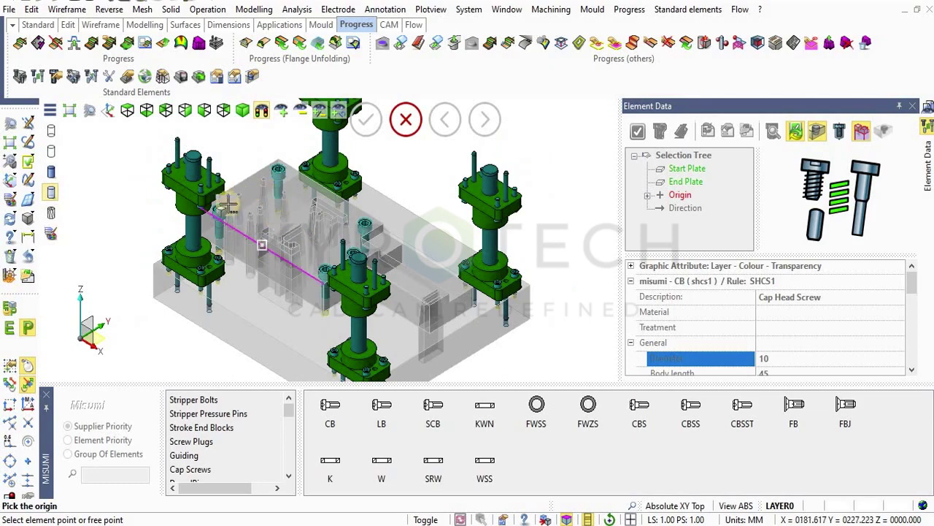
pyautogui.press('Escape')
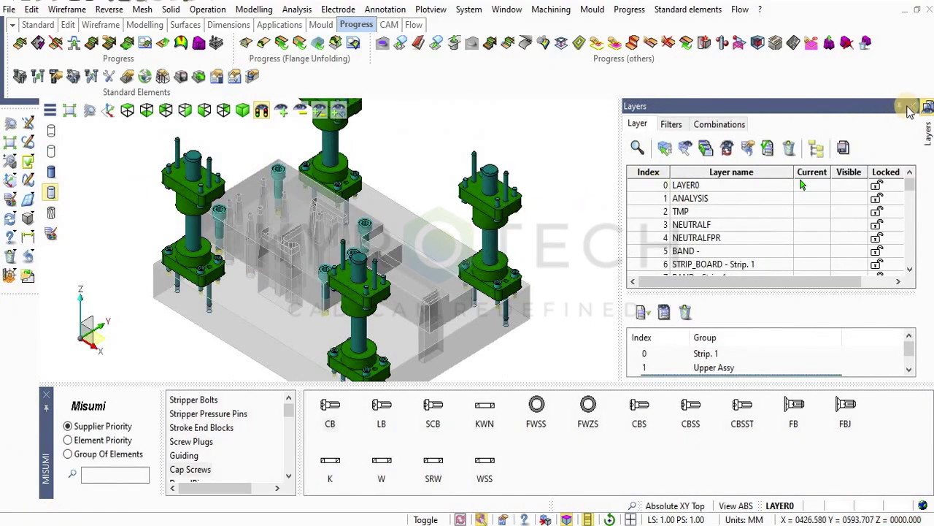
# - Close the Layers panel and switch to opaque shading to inspect the lower-plate screws
pyautogui.click(907, 106)
pyautogui.moveTo(610, 261); pyautogui.dragTo(506, 313, button='middle')
pyautogui.scroll(5, 324, 234)
pyautogui.scroll(-2, 324, 235)
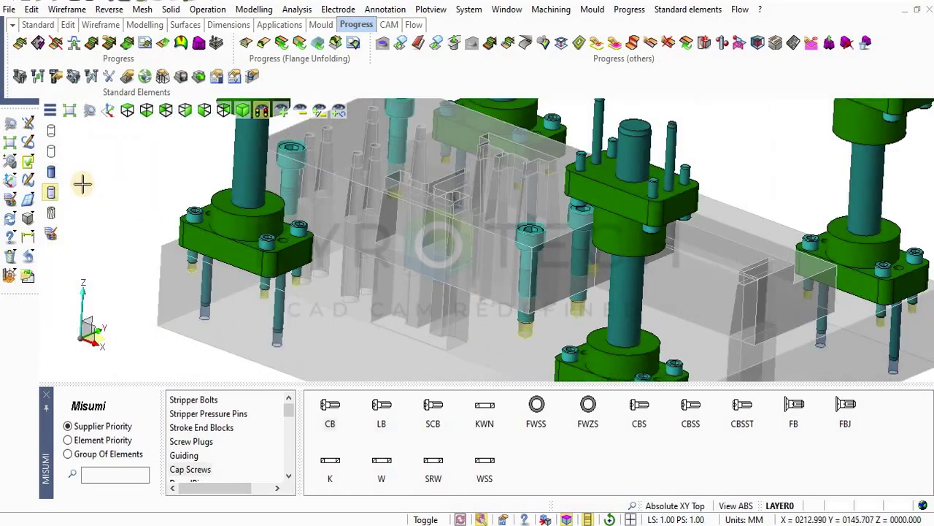
pyautogui.click(53, 178)
pyautogui.scroll(2, 532, 242)
pyautogui.scroll(2, 521, 265)
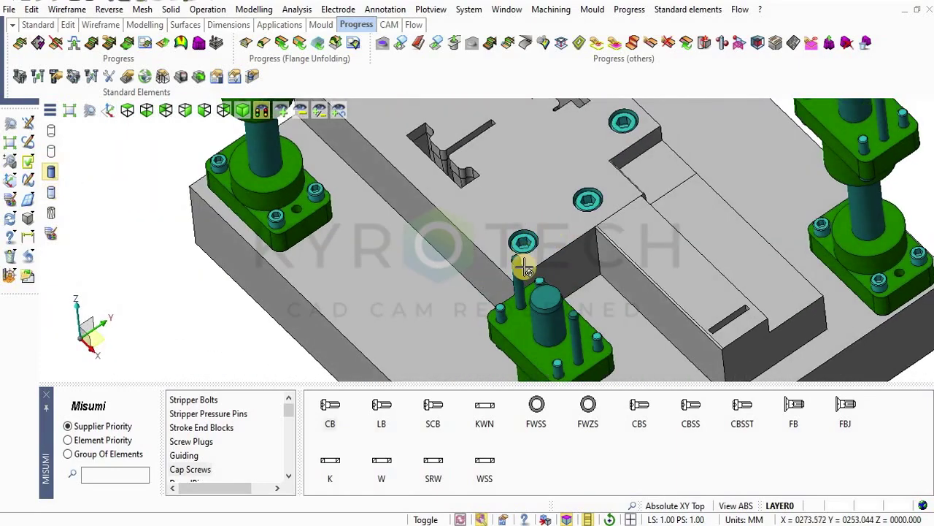
pyautogui.scroll(2, 551, 252)
pyautogui.scroll(-5, 551, 252)
pyautogui.moveTo(548, 260)
pyautogui.mouseDown(button='middle')
pyautogui.moveTo(538, 243)
pyautogui.moveTo(281, 278)
pyautogui.mouseUp(button='middle')
# - Make Upper Assy visible again and orbit to an isometric view of the full die
pyautogui.moveTo(282, 278); pyautogui.dragTo(729, 382, button='right')
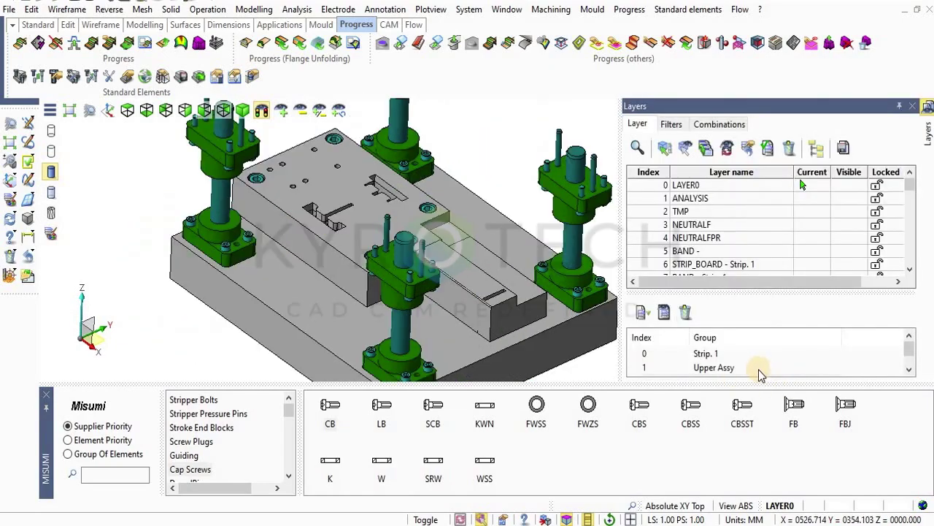
pyautogui.click(715, 368)
pyautogui.moveTo(409, 263)
pyautogui.mouseDown(button='middle')
pyautogui.moveTo(433, 227)
pyautogui.moveTo(421, 209)
pyautogui.mouseUp(button='middle')
pyautogui.scroll(3, 421, 209)
pyautogui.scroll(-2, 397, 229)
pyautogui.scroll(-2, 385, 233)
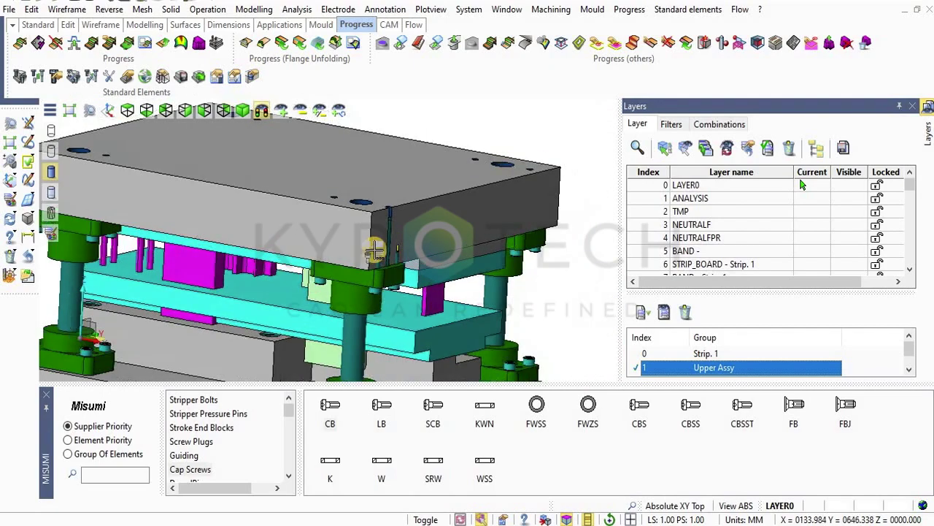
pyautogui.scroll(-3, 374, 250)
pyautogui.scroll(-2, 374, 250)
pyautogui.moveTo(373, 250)
pyautogui.mouseDown(button='middle')
pyautogui.moveTo(542, 265)
pyautogui.moveTo(533, 264)
pyautogui.mouseUp(button='middle')
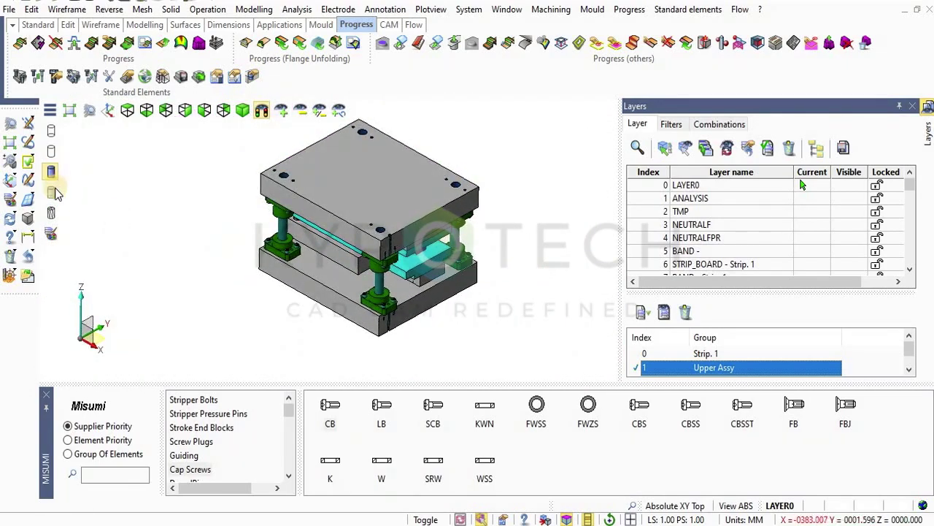